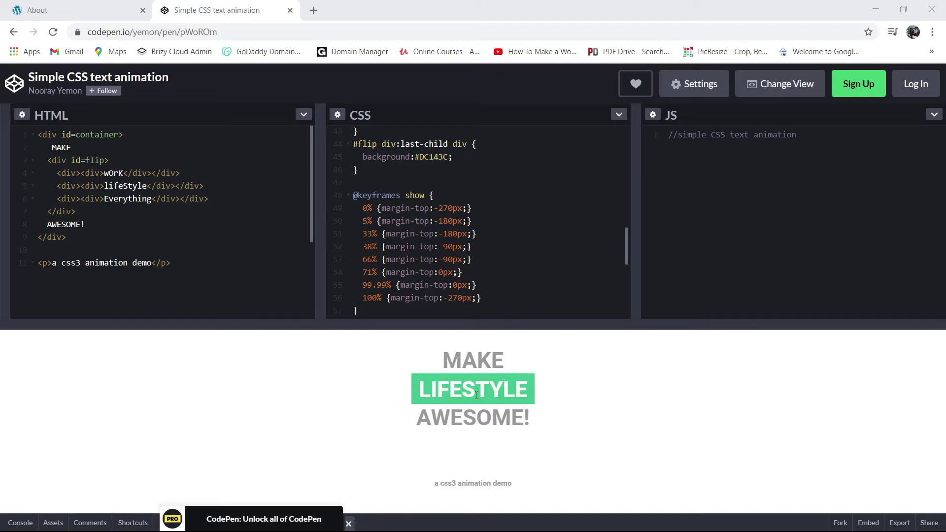
pyautogui.click(125, 12)
pyautogui.scroll(-10, 450, 327)
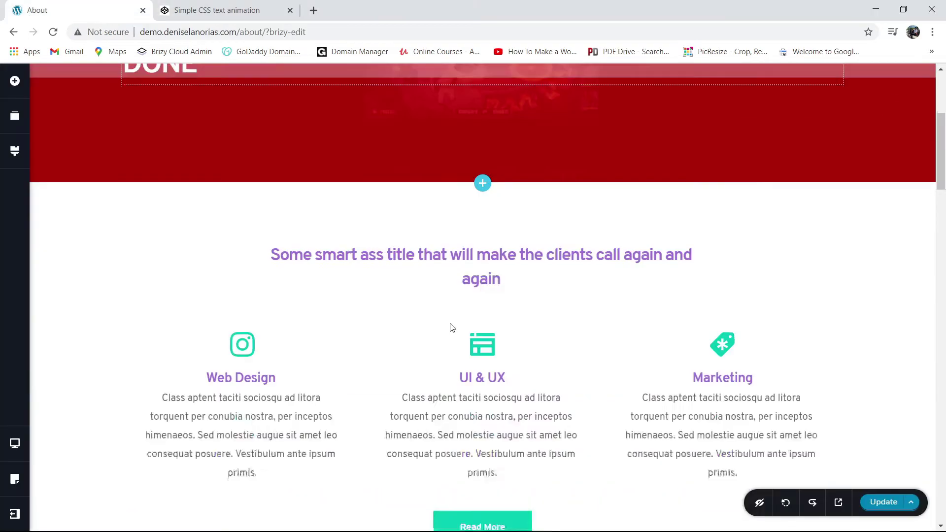
pyautogui.scroll(-15, 450, 328)
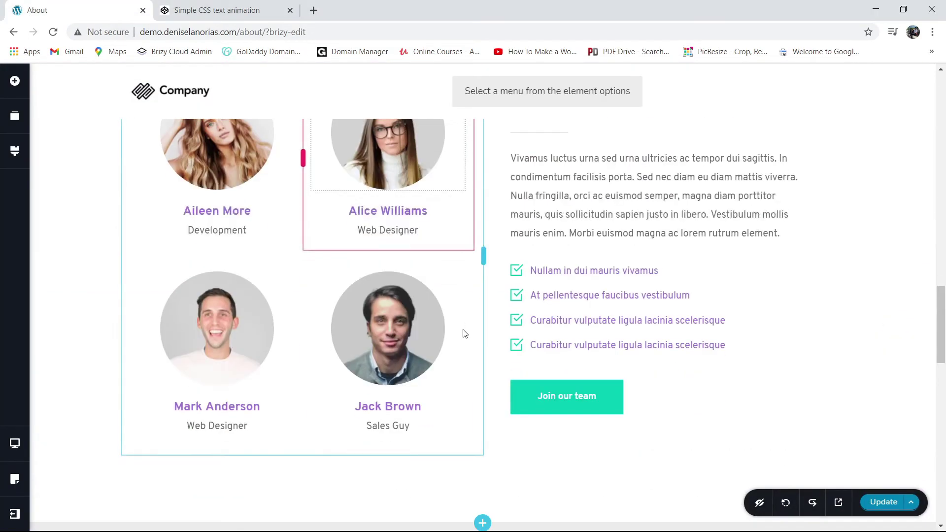
pyautogui.scroll(-15, 463, 333)
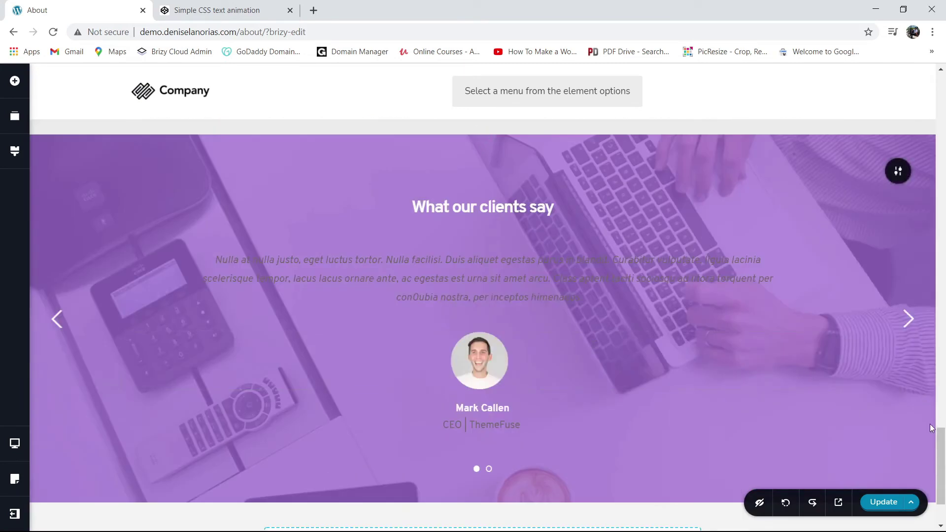
pyautogui.moveTo(939, 453); pyautogui.dragTo(939, 99)
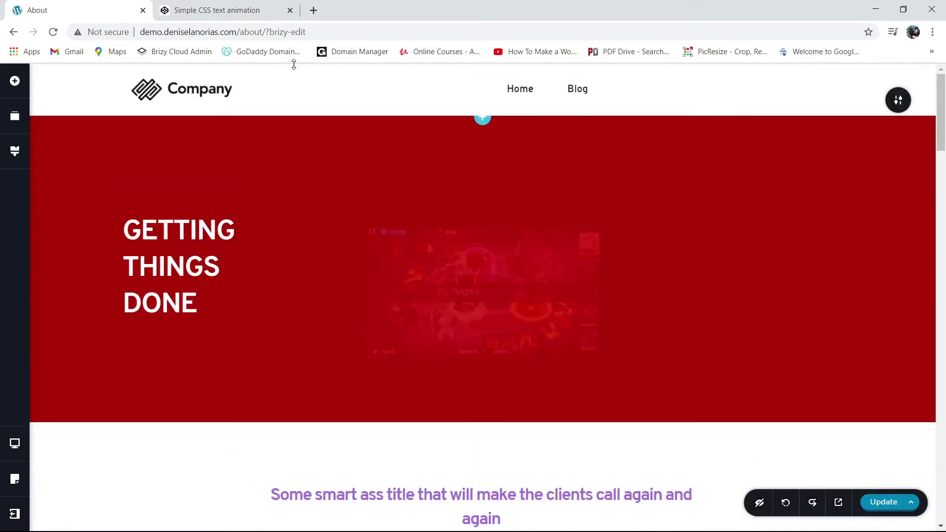
pyautogui.click(212, 10)
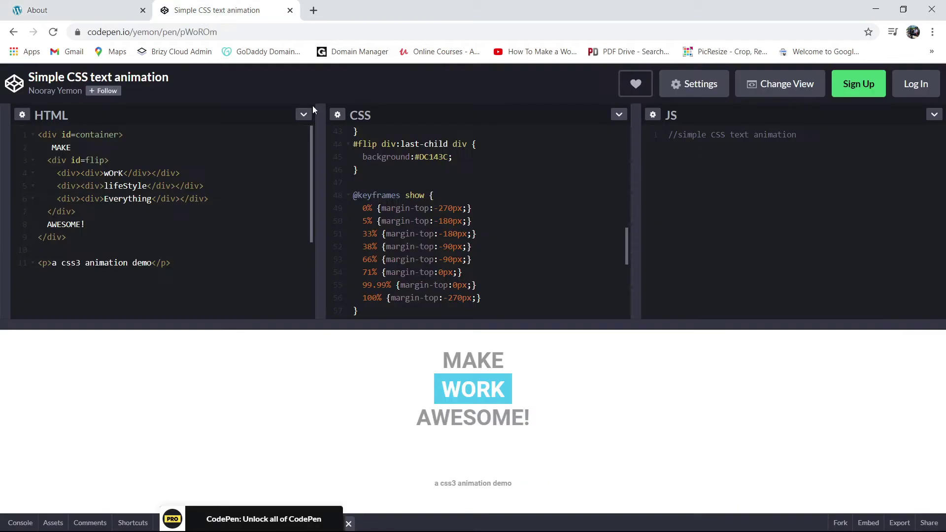
pyautogui.click(71, 11)
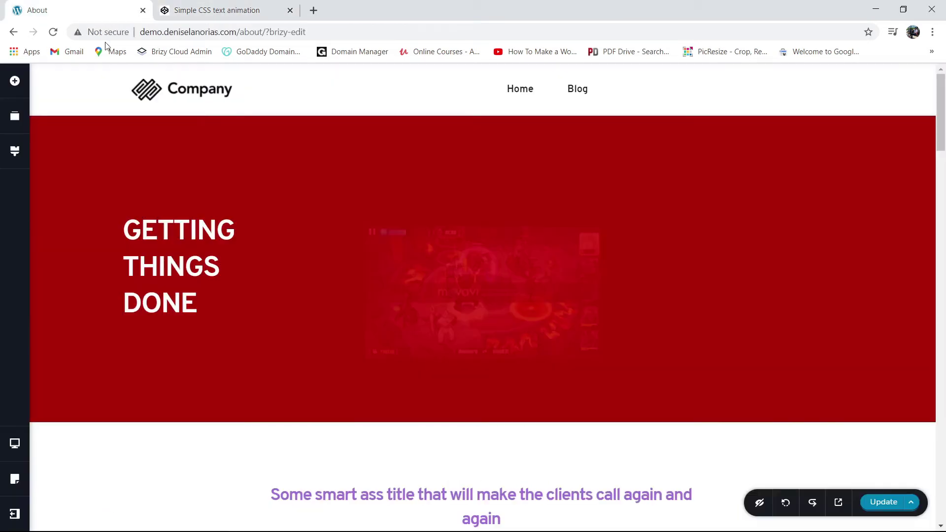
pyautogui.click(207, 13)
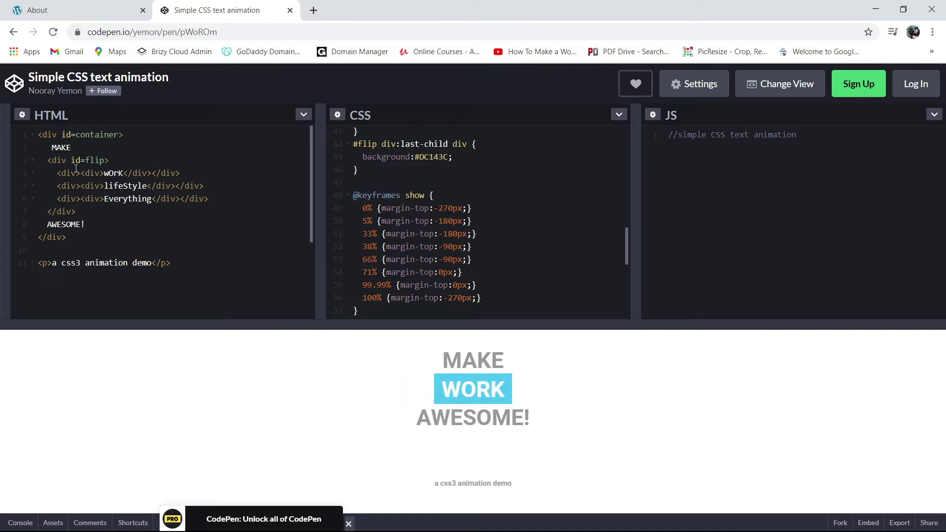
pyautogui.press('BackSpace')
pyautogui.press('BackSpace')
pyautogui.press('BackSpace')
pyautogui.press('BackSpace')
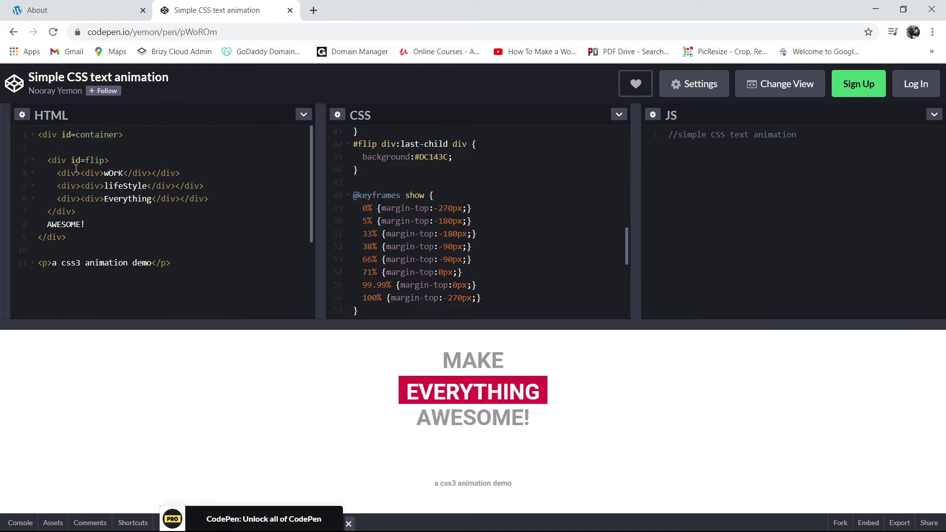
pyautogui.write('live')
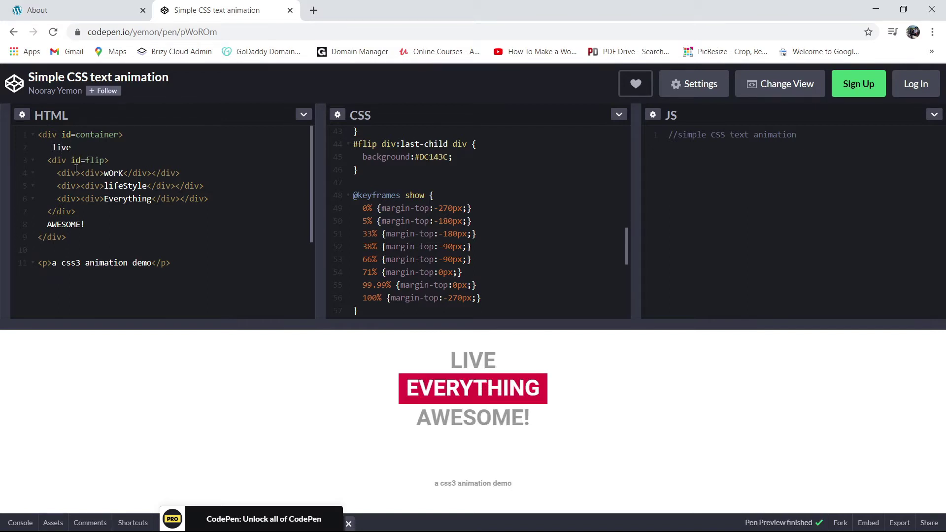
pyautogui.press('BackSpace')
pyautogui.press('BackSpace')
pyautogui.press('BackSpace')
pyautogui.press('BackSpace')
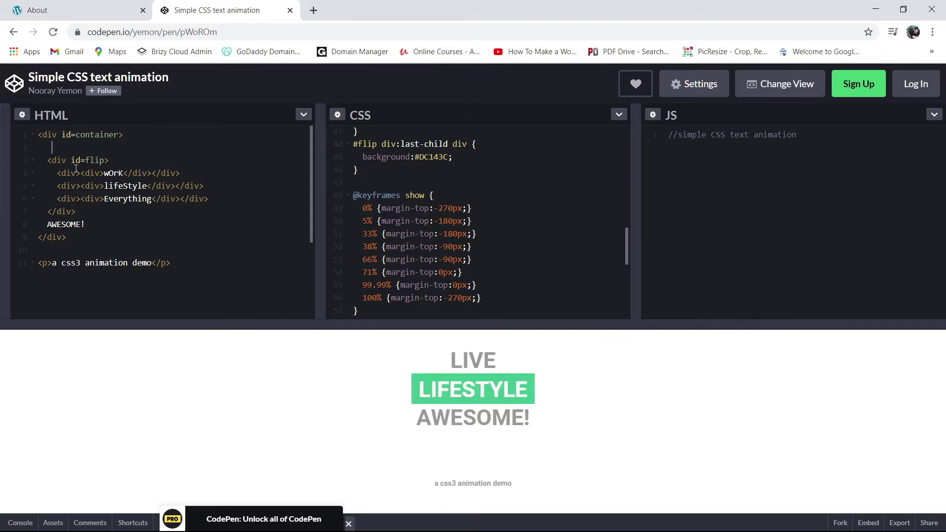
pyautogui.write('ENJOY')
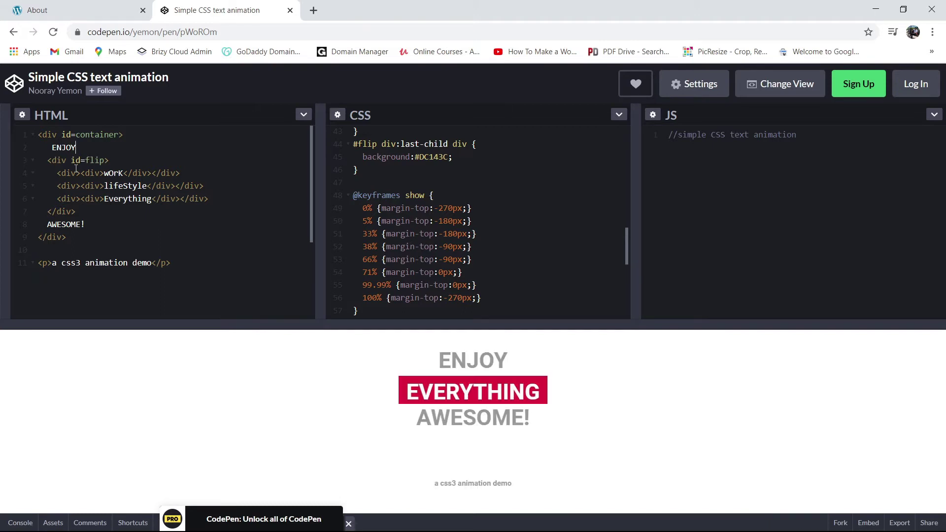
pyautogui.press('BackSpace')
pyautogui.press('BackSpace')
pyautogui.press('BackSpace')
pyautogui.press('BackSpace')
pyautogui.press('BackSpace')
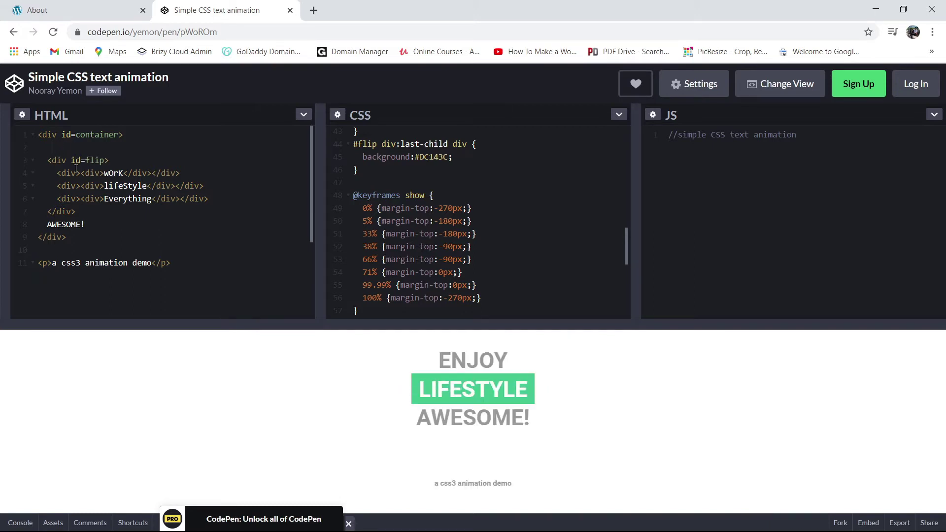
pyautogui.write('span')
pyautogui.press('BackSpace')
pyautogui.press('BackSpace')
pyautogui.press('BackSpace')
pyautogui.press('BackSpace')
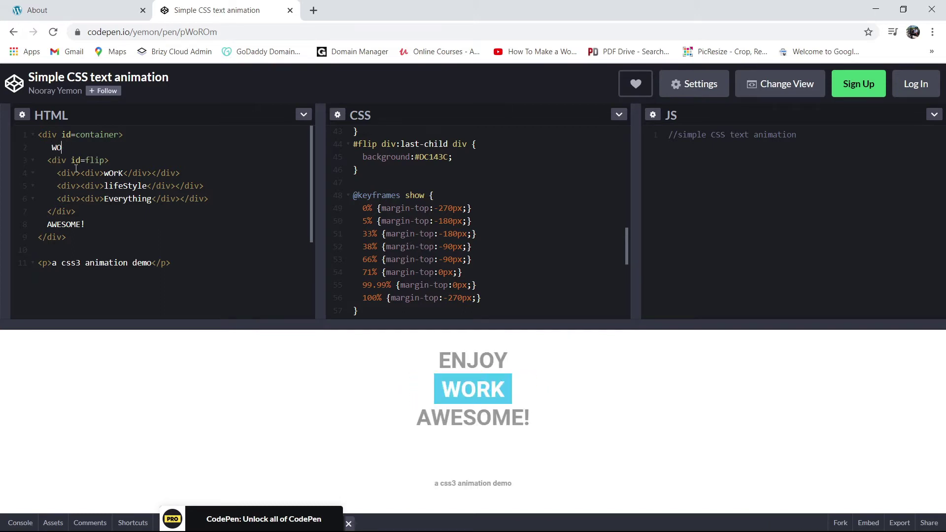
pyautogui.write('MAKE')
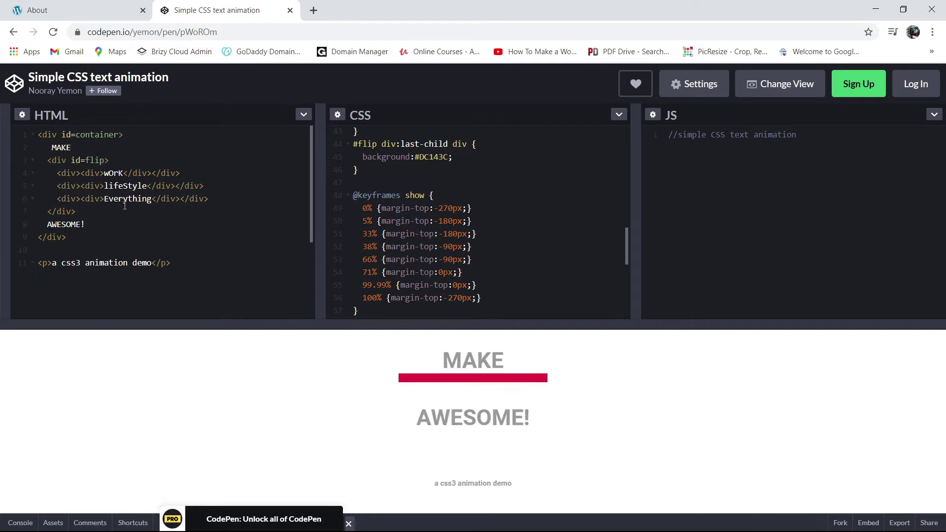
pyautogui.scroll(12, 345, 181)
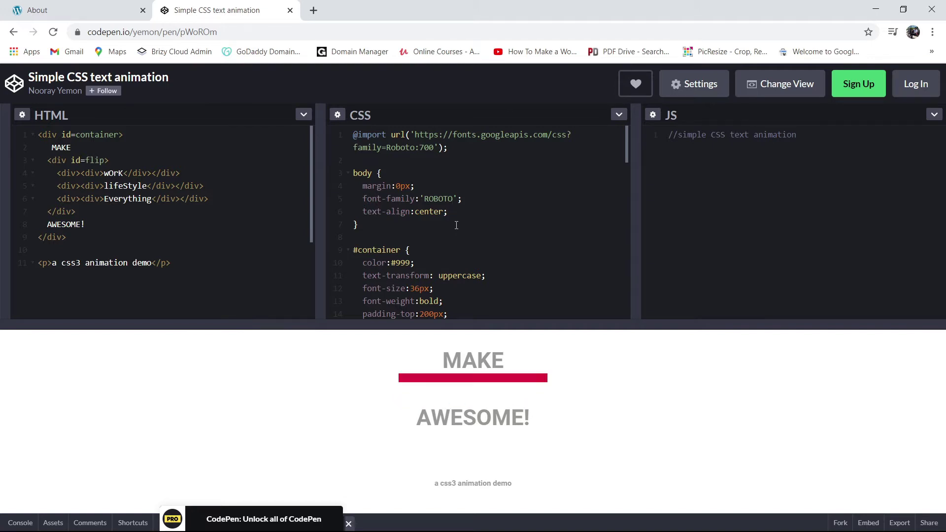
# - Try the font-family values SAN, COMIC SANS and OSWALD in the CSS, settling on ROBOTO
pyautogui.press('BackSpace')
pyautogui.press('BackSpace')
pyautogui.press('BackSpace')
pyautogui.press('BackSpace')
pyautogui.press('BackSpace')
pyautogui.press('BackSpace')
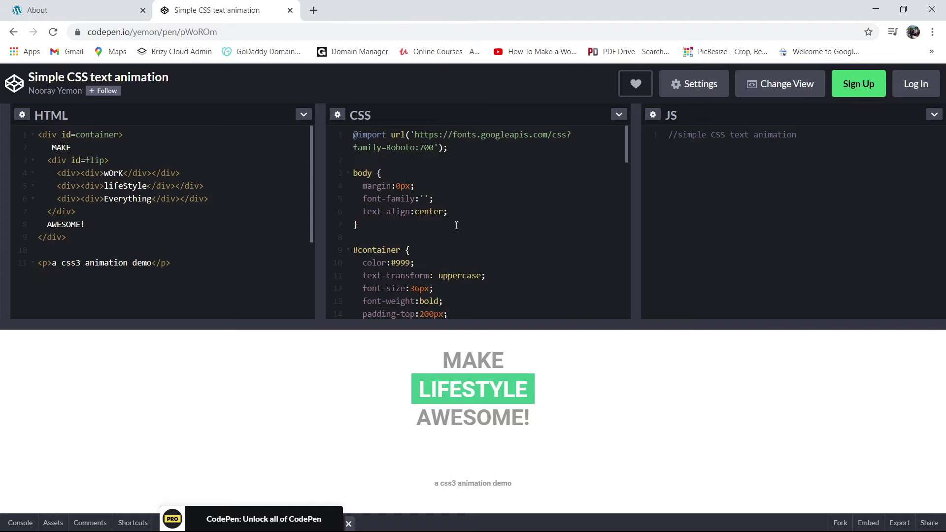
pyautogui.write('SAN')
pyautogui.press('BackSpace')
pyautogui.press('BackSpace')
pyautogui.press('BackSpace')
pyautogui.press('BackSpace')
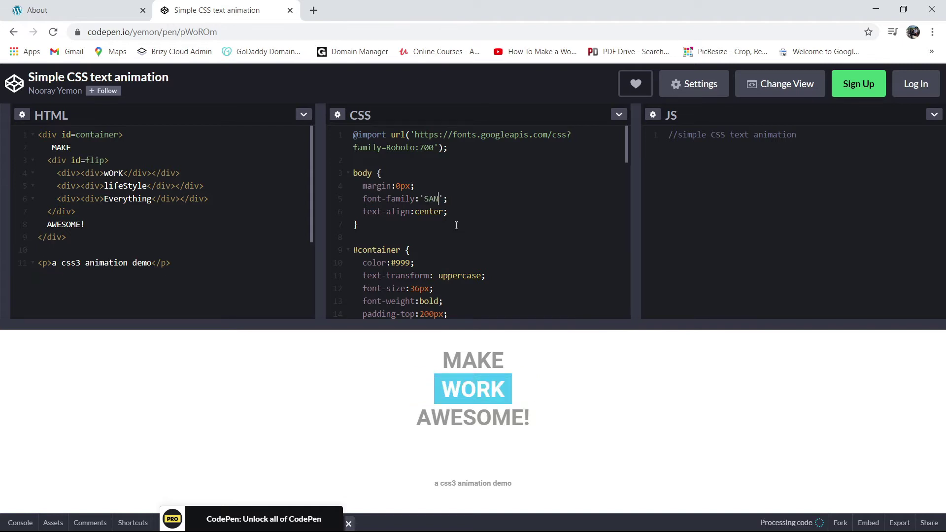
pyautogui.write('COMIC SANS')
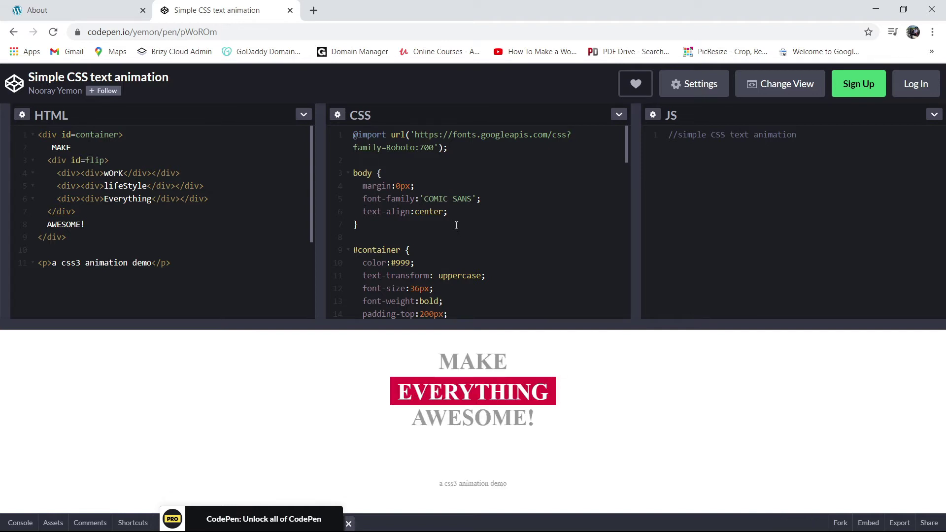
pyautogui.press('BackSpace')
pyautogui.press('BackSpace')
pyautogui.press('BackSpace')
pyautogui.press('BackSpace')
pyautogui.press('BackSpace')
pyautogui.press('BackSpace')
pyautogui.press('BackSpace')
pyautogui.press('BackSpace')
pyautogui.press('BackSpace')
pyautogui.press('BackSpace')
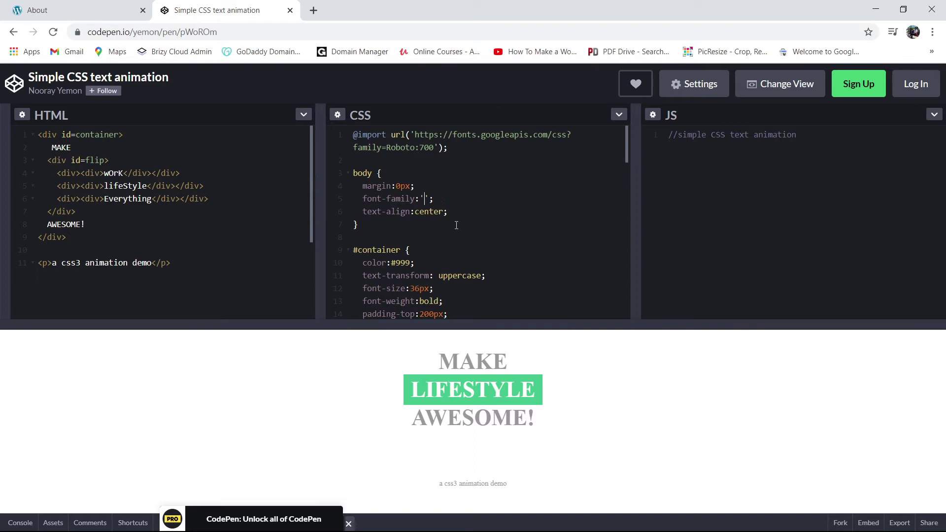
pyautogui.write('OSWALD')
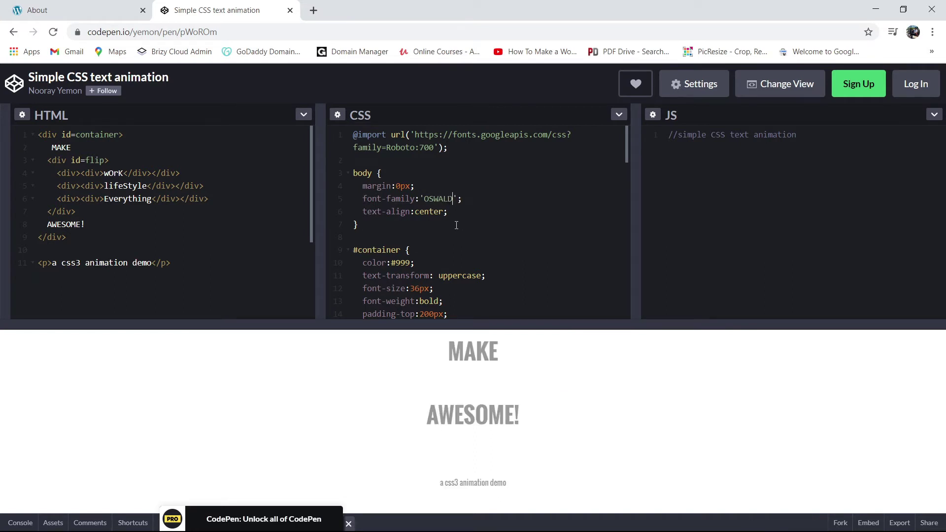
pyautogui.press('BackSpace')
pyautogui.press('BackSpace')
pyautogui.press('BackSpace')
pyautogui.press('BackSpace')
pyautogui.press('BackSpace')
pyautogui.press('BackSpace')
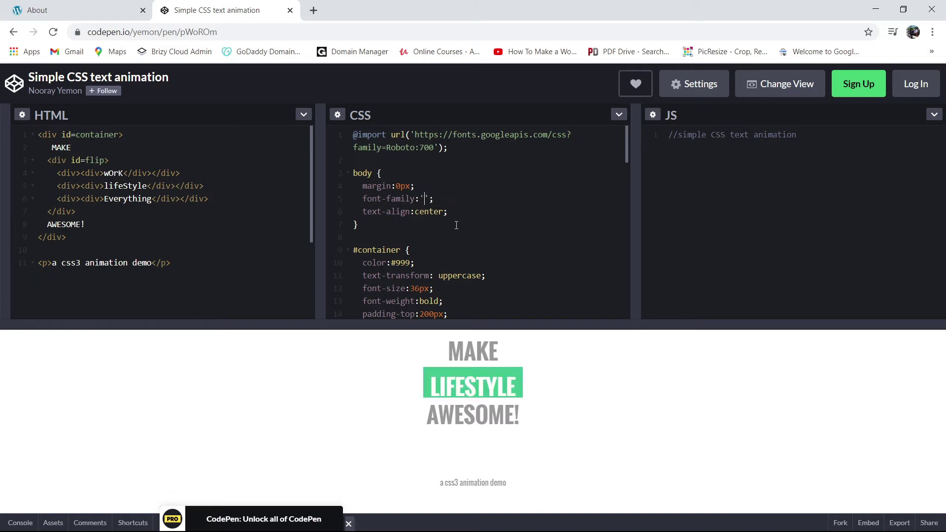
pyautogui.write('ROBOTO')
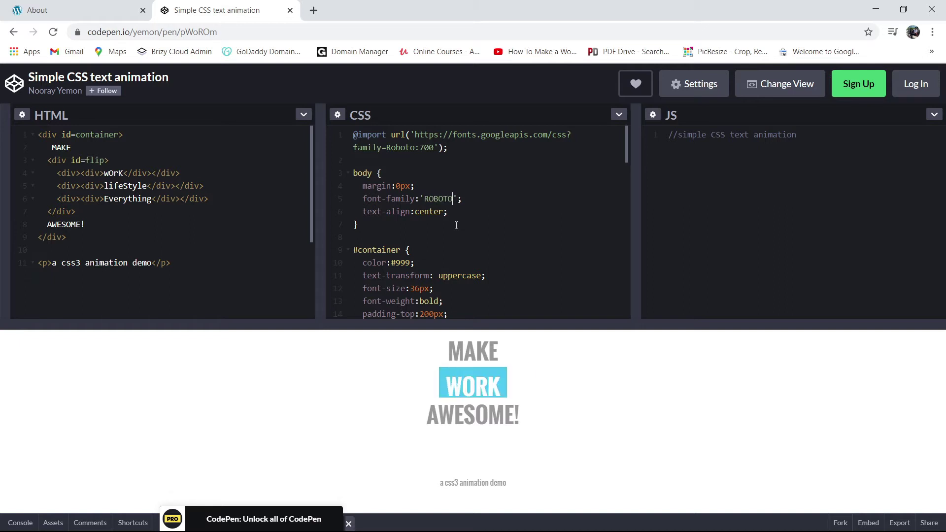
pyautogui.scroll(-1, 452, 227)
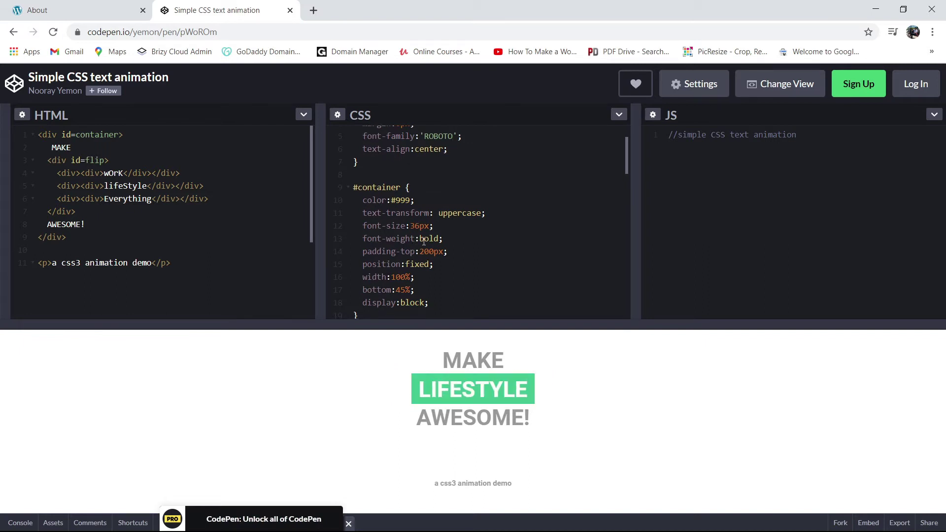
pyautogui.scroll(-2, 422, 241)
pyautogui.scroll(-1, 423, 241)
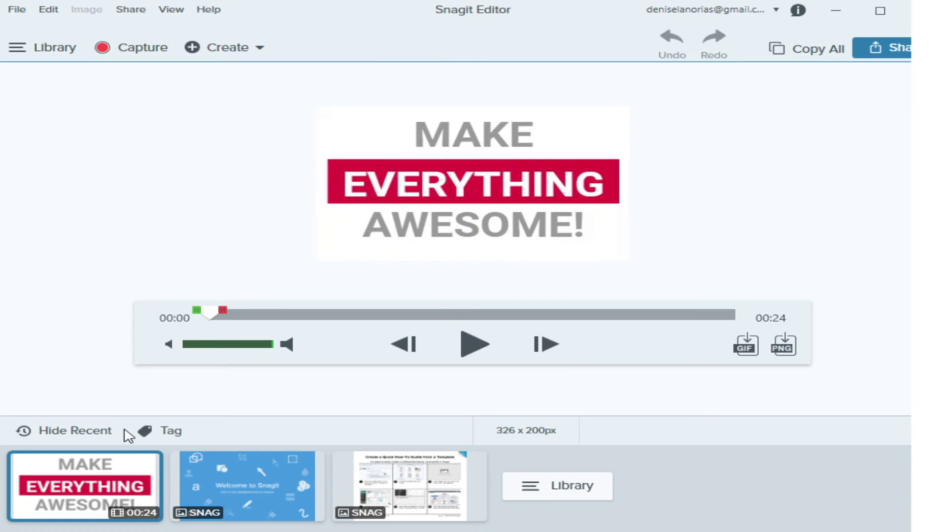
# - Play back the 326 x 200 px text animation capture in Snagit Editor
pyautogui.moveTo(98, 473)
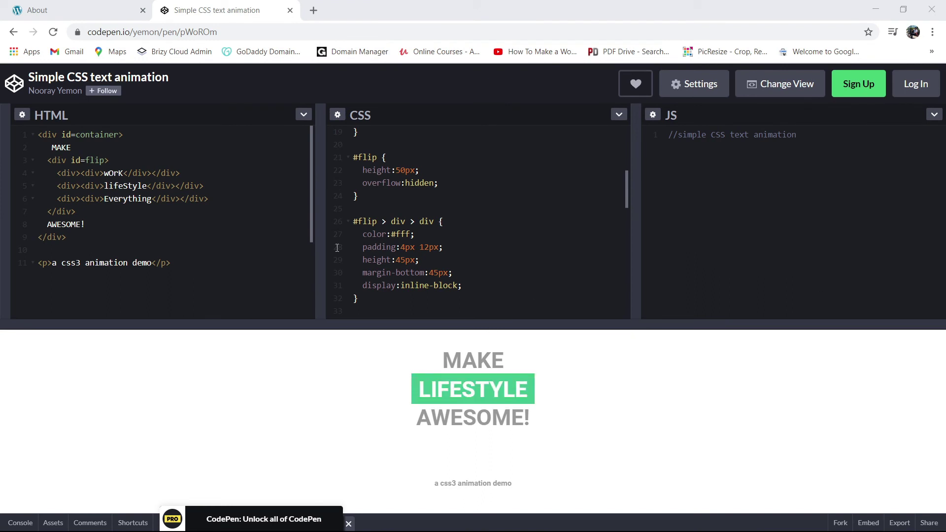
# - On the About page, remove the Company logo image from the header logo
pyautogui.click(97, 11)
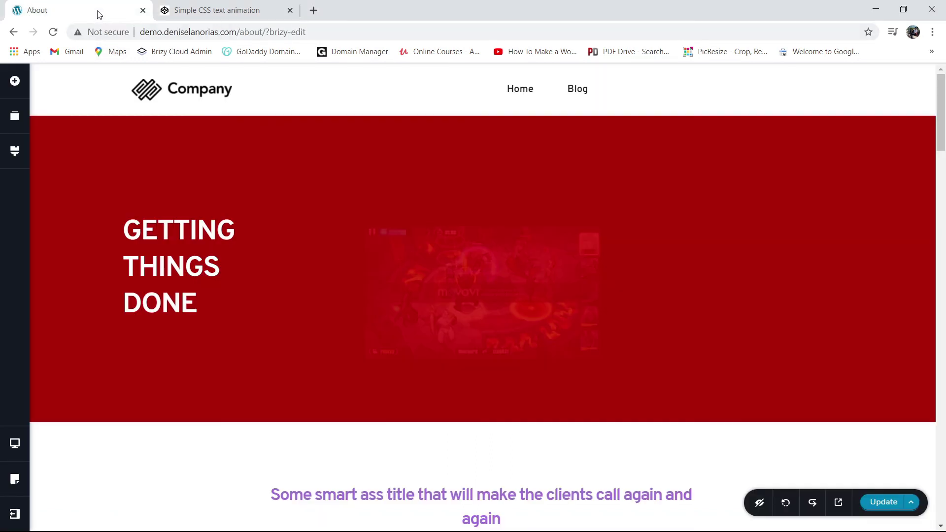
pyautogui.click(194, 81)
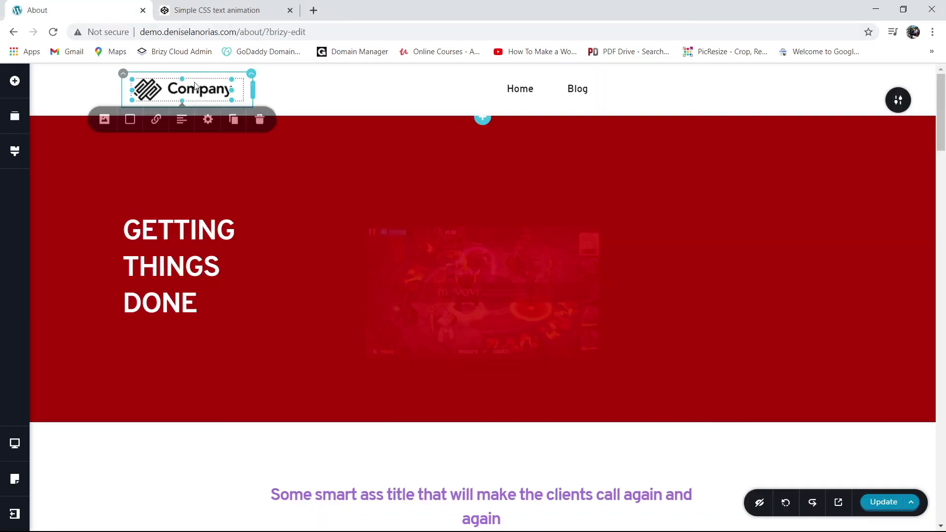
pyautogui.click(104, 123)
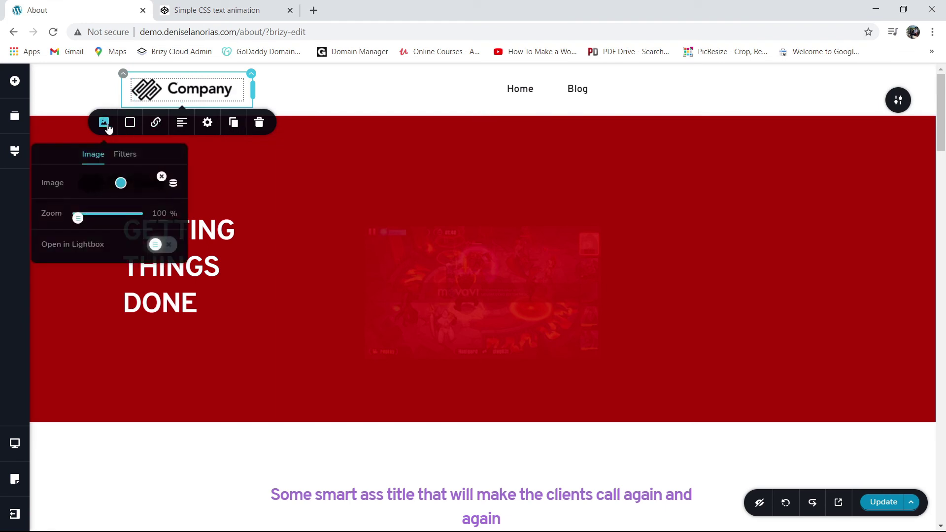
pyautogui.click(164, 178)
# - Upload the MAKE EVERYTHING AWESOME animation GIF from the computer to the media library
pyautogui.click(121, 204)
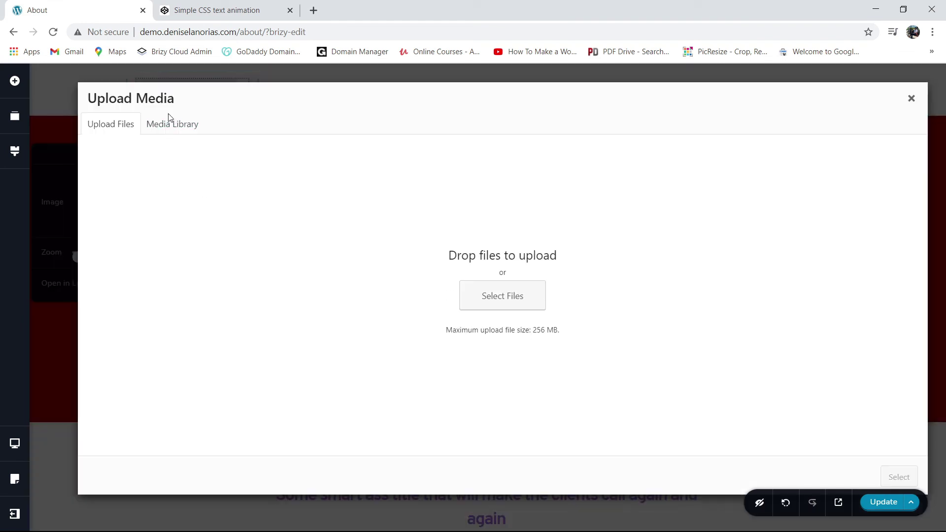
pyautogui.click(500, 301)
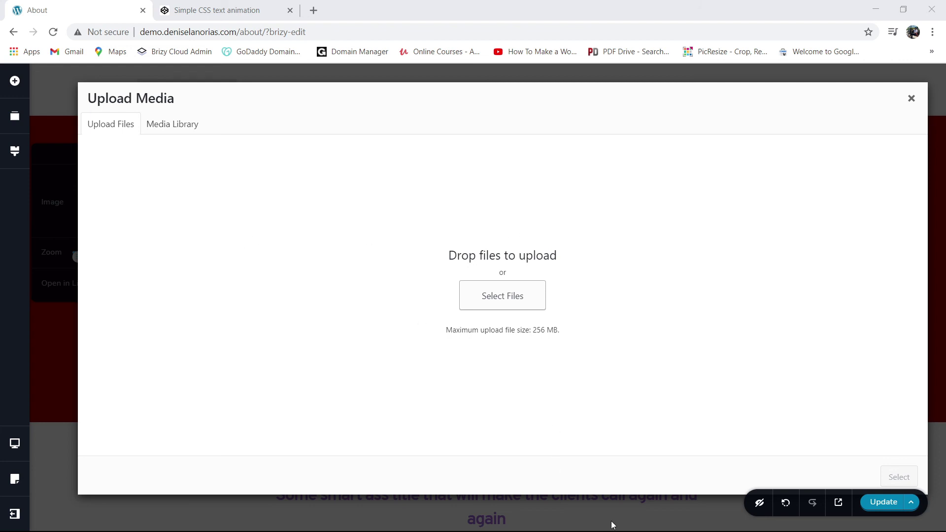
pyautogui.press('Return')
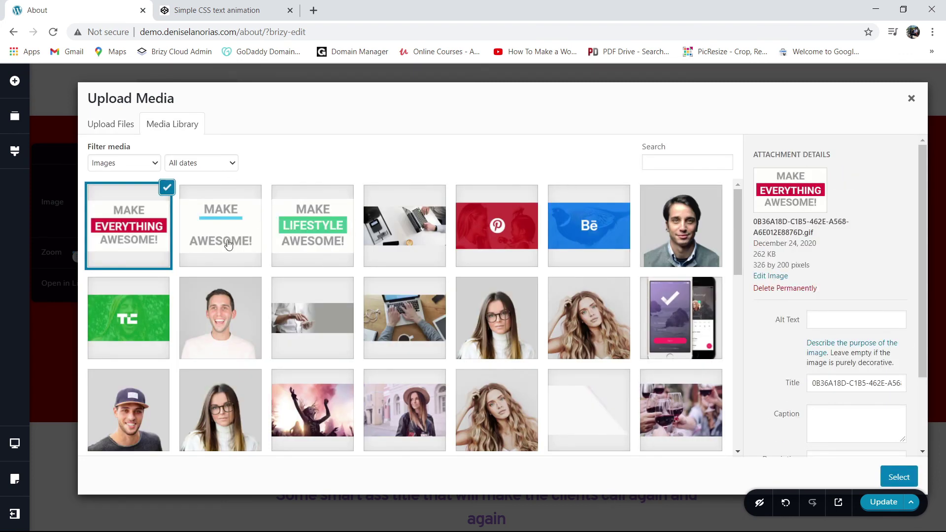
# - Select the uploaded animated GIF as the header logo and deselect the image
pyautogui.click(892, 477)
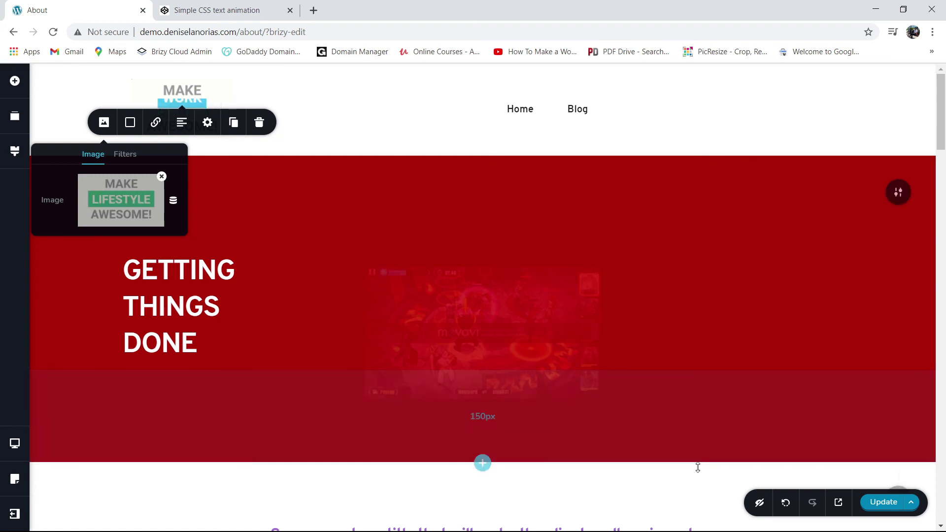
pyautogui.click(648, 458)
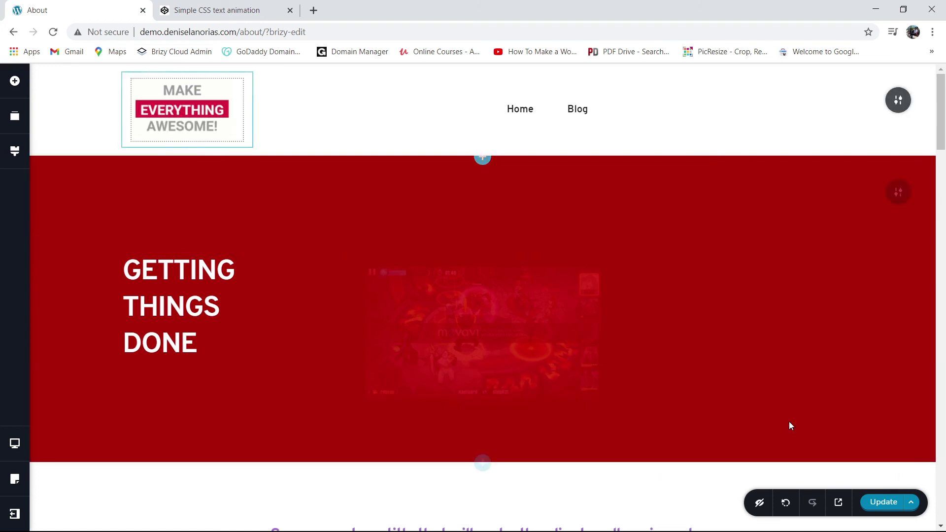
# - Save the About page changes with Update
pyautogui.click(879, 506)
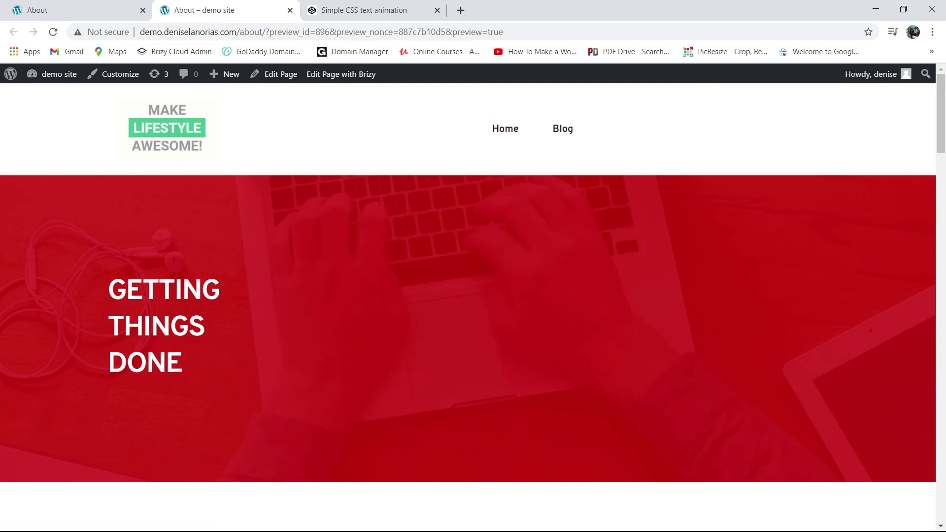
# - Switch back to the 'Simple CSS text animation' CodePen browser tab
pyautogui.click(365, 12)
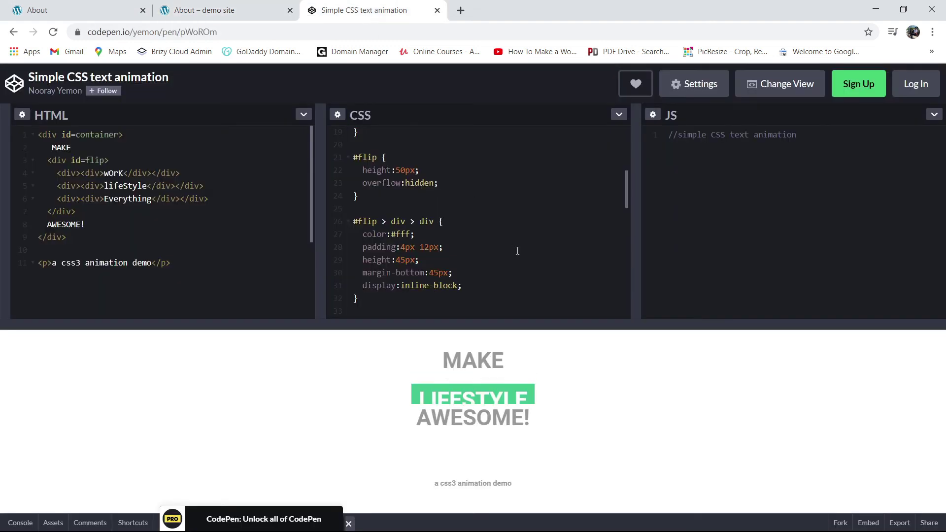